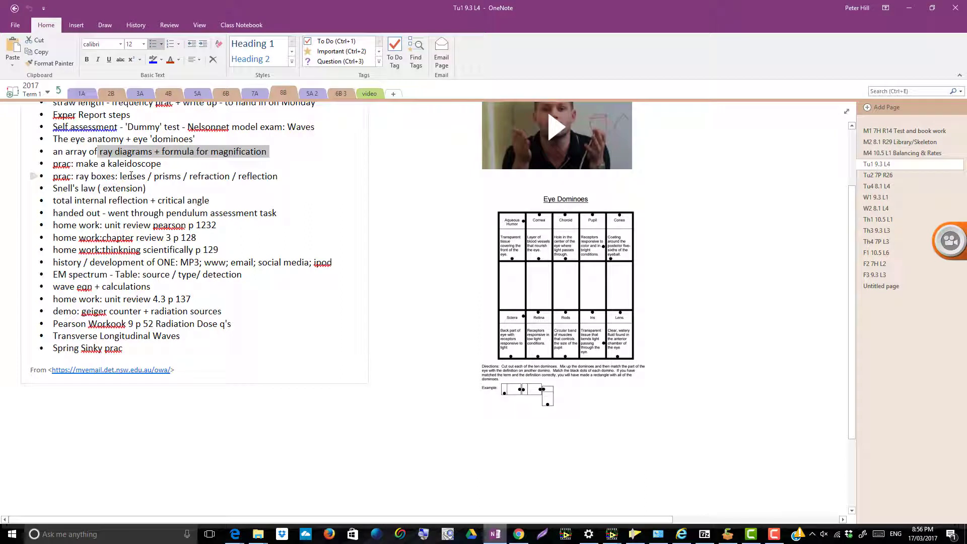
- Highlight the 'lenses / prisms / refraction / reflection' topics in the notes and open the Start menu
drag(120, 176, 279, 177)
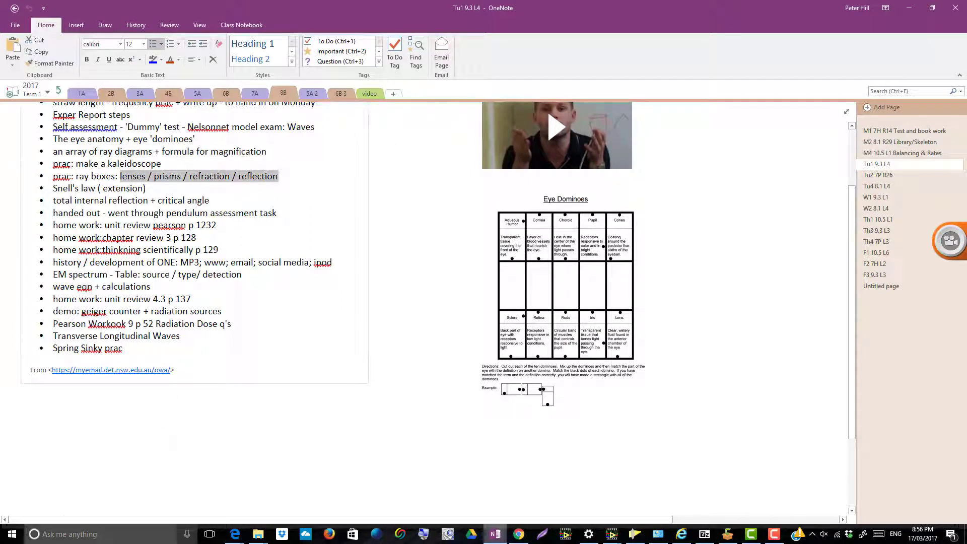
click(15, 534)
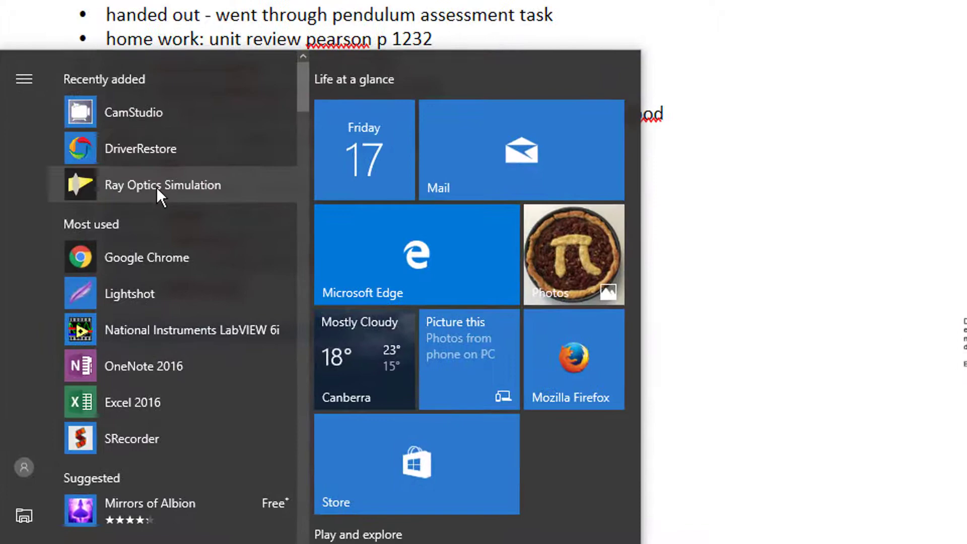
- Launch Ray Optics Simulation from the Start menu's Recently added list
click(156, 186)
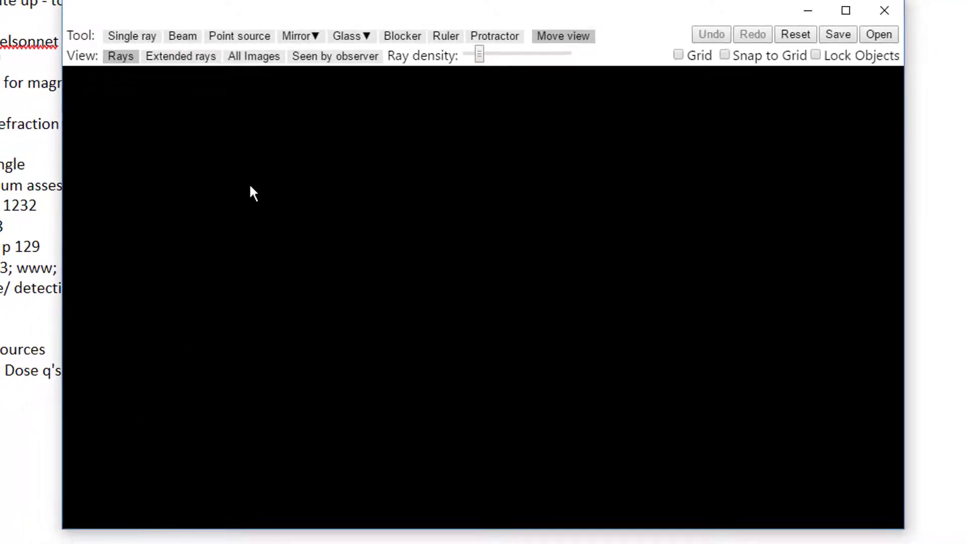
- Place a nearly horizontal beam source on the left and raise its ray density into a solid band
click(174, 36)
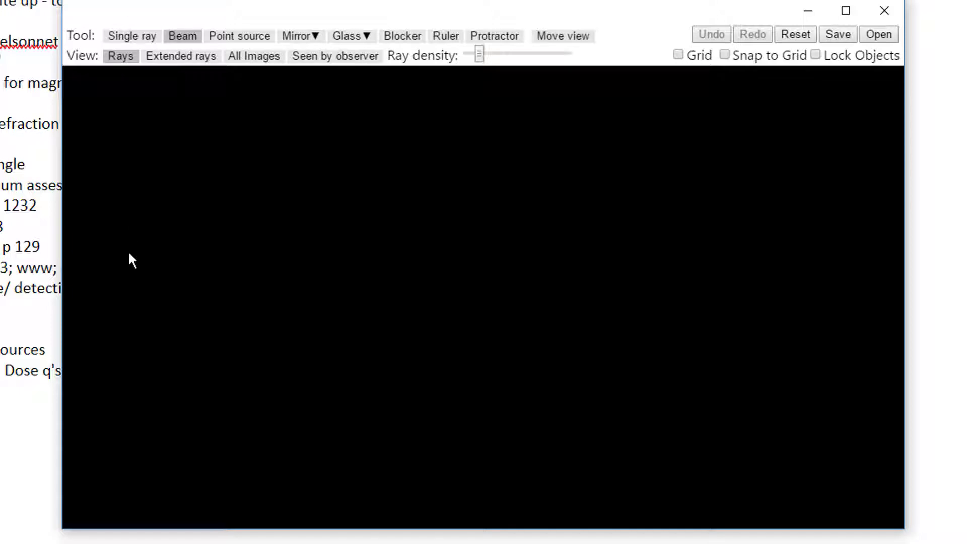
drag(160, 210, 159, 274)
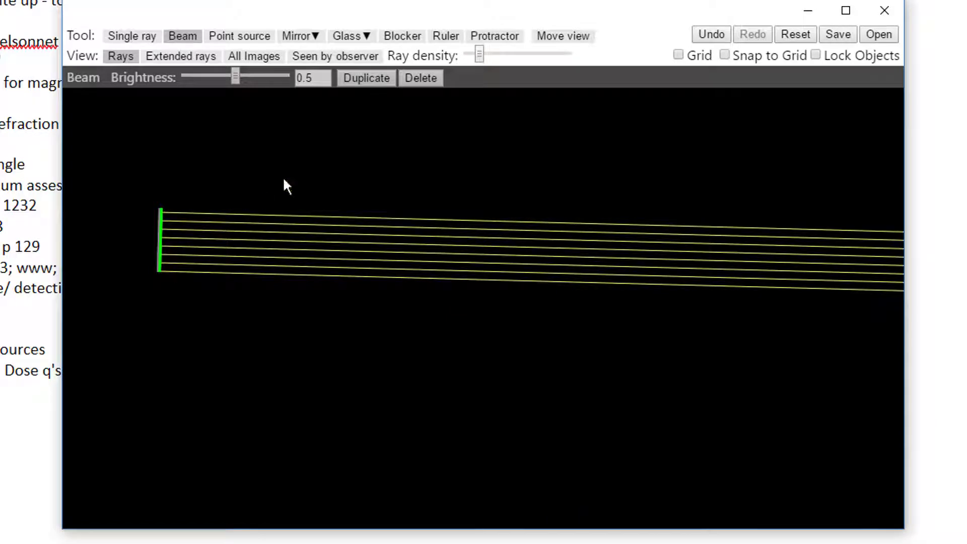
drag(483, 50, 542, 53)
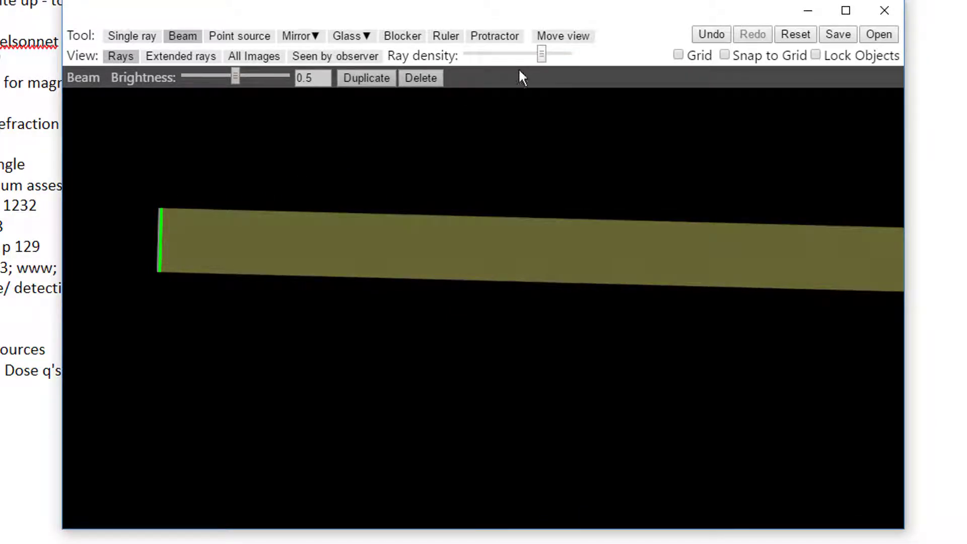
mouse_move(161, 272)
mouse_down()
mouse_move(182, 273)
mouse_move(160, 280)
mouse_up()
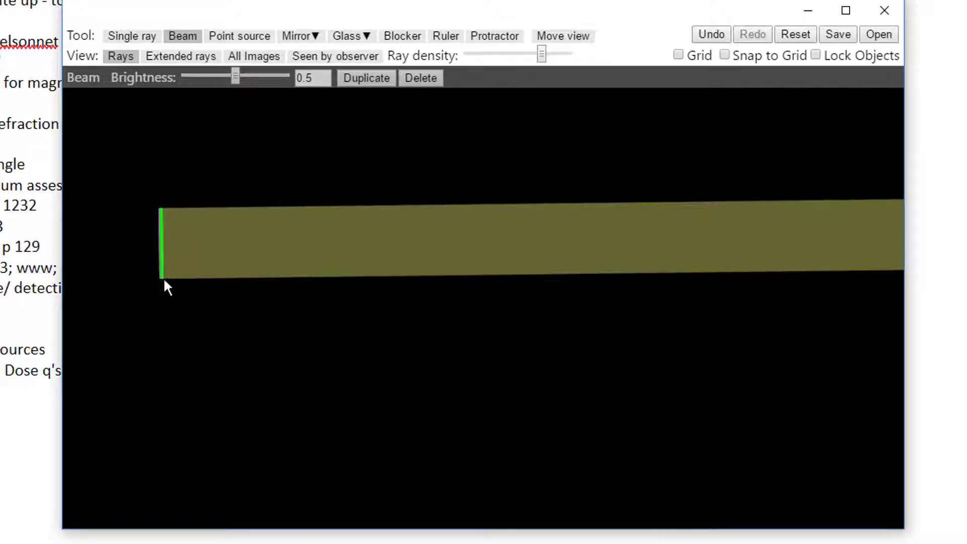
mouse_move(300, 41)
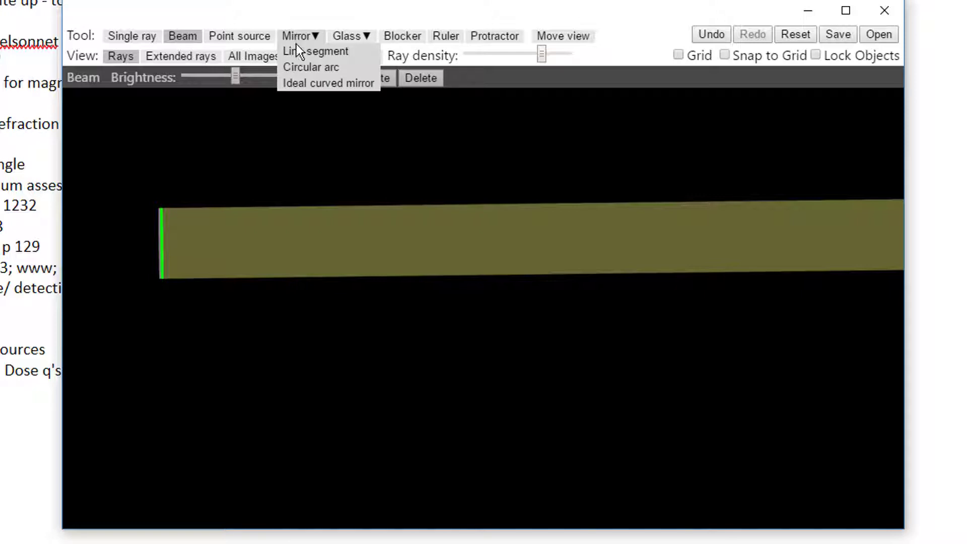
- Draw a flat line-segment mirror across the beam
click(298, 51)
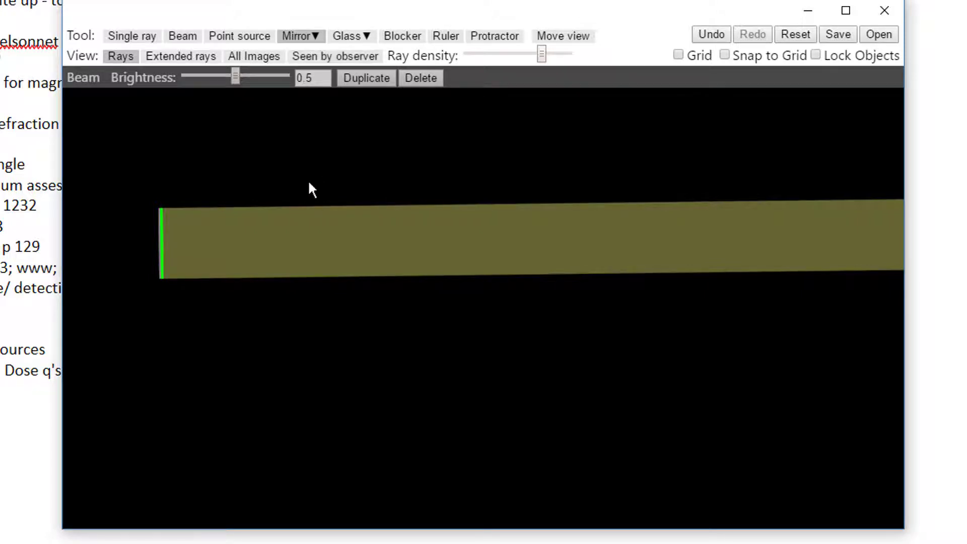
drag(308, 183, 403, 351)
click(298, 35)
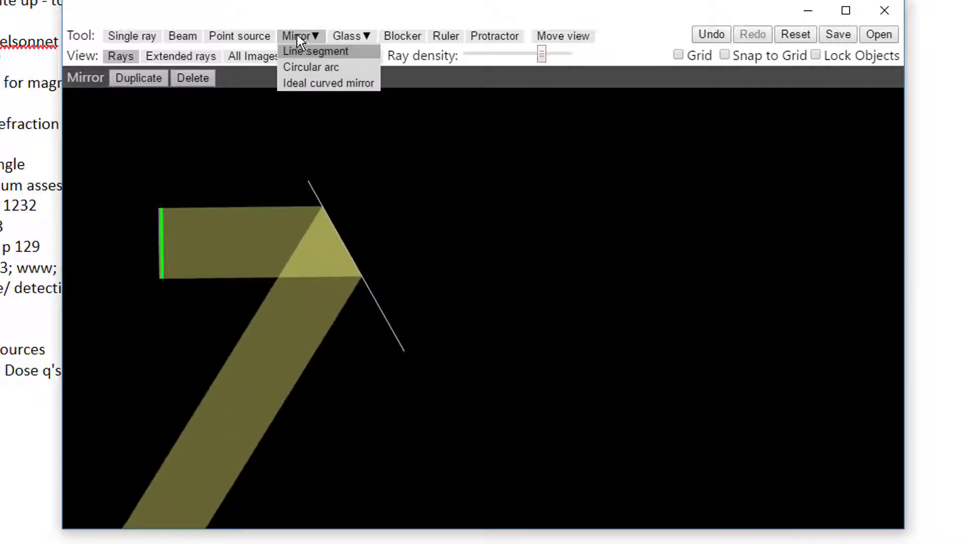
- Draw a circular arc mirror, delete the flat mirror and position the source in front of the arc
click(303, 67)
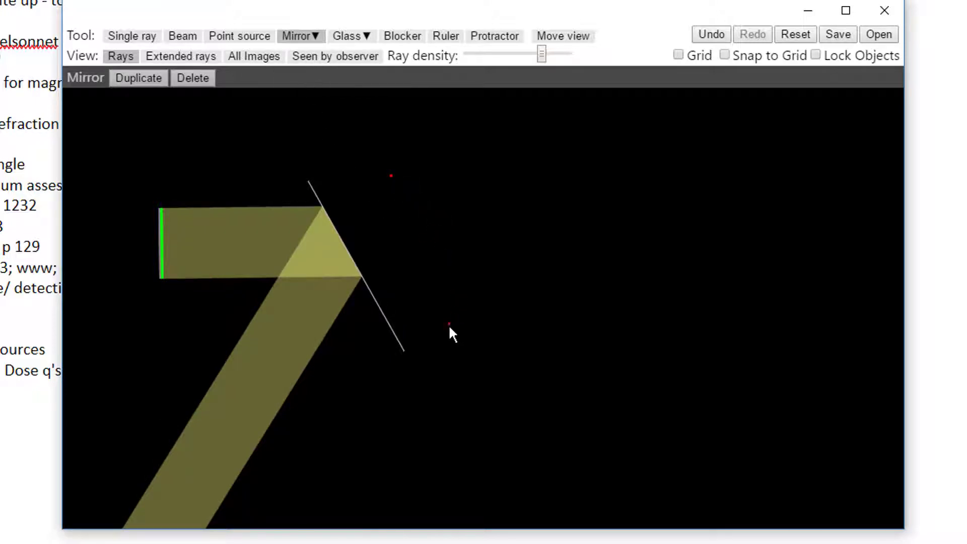
drag(442, 335, 439, 337)
key(Delete)
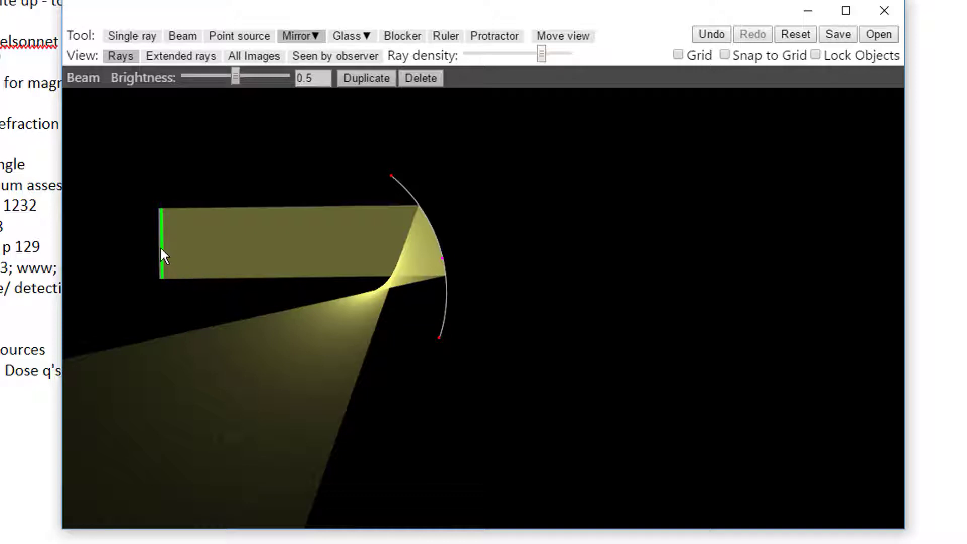
drag(161, 250, 221, 299)
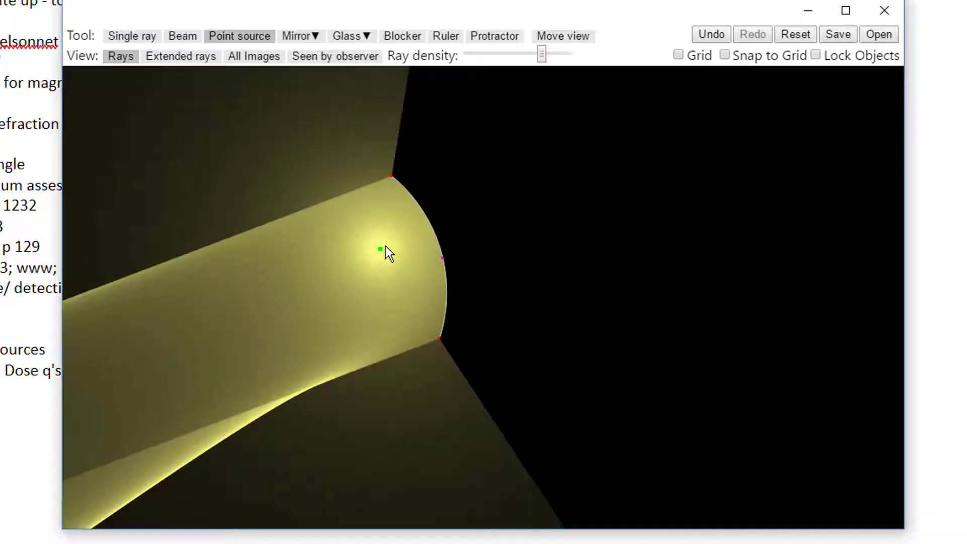
- Lower ray density to show individual rays, reposition the point source and flatten the arc mirror
drag(380, 251, 342, 280)
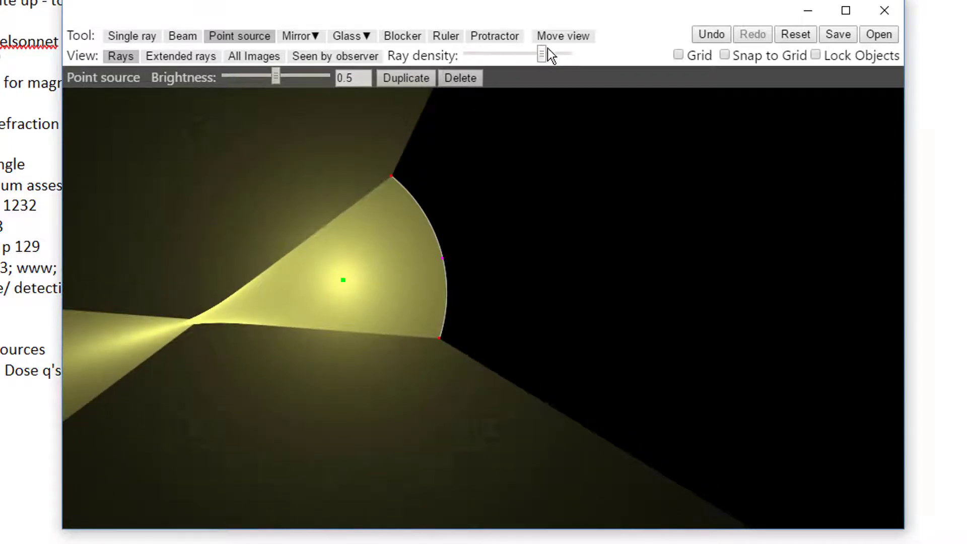
drag(539, 53, 463, 70)
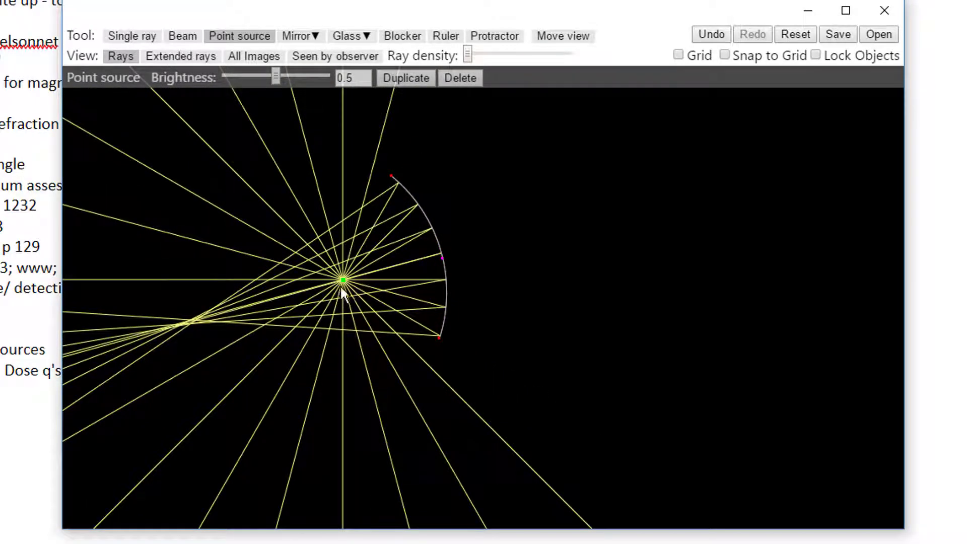
drag(344, 279, 311, 320)
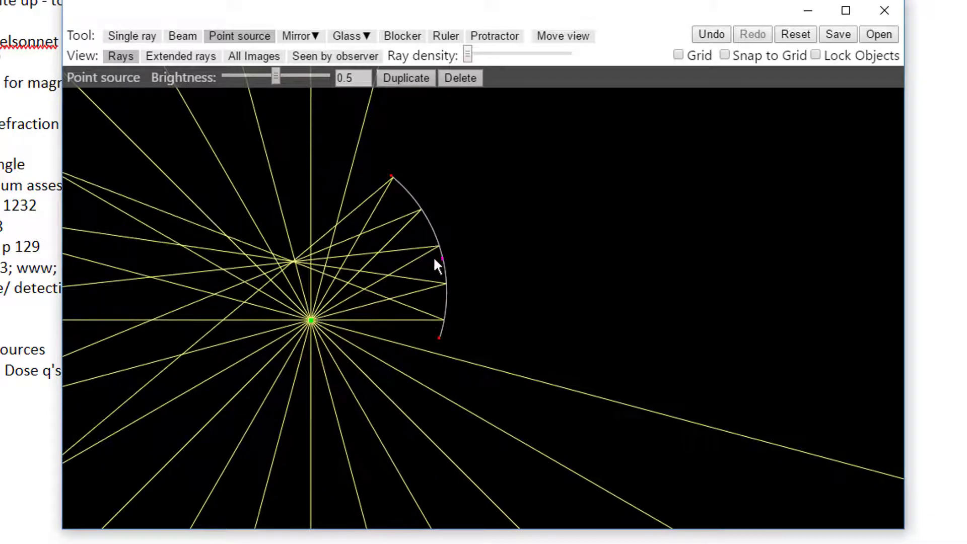
drag(442, 254, 409, 266)
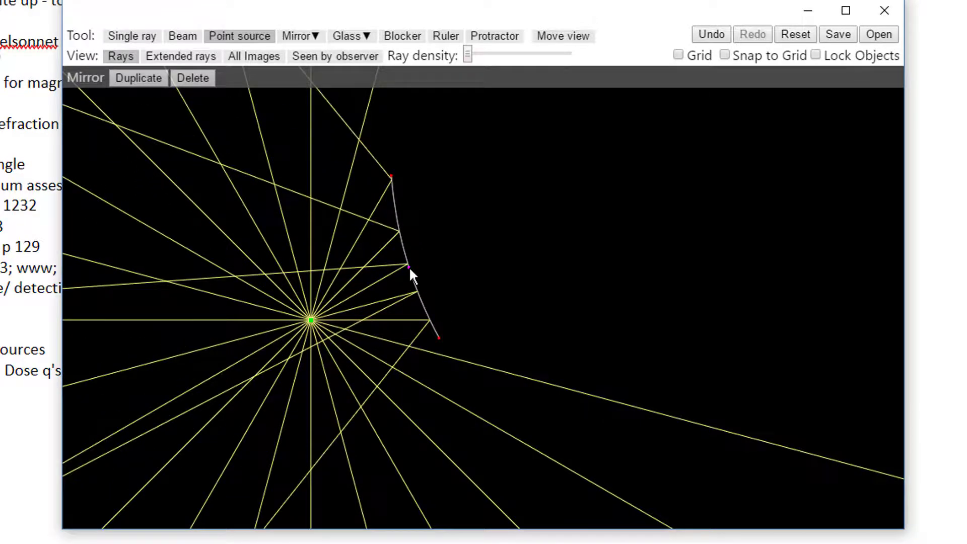
- Turn on Extended rays to reveal the virtual image, then move the point source right and up
click(155, 57)
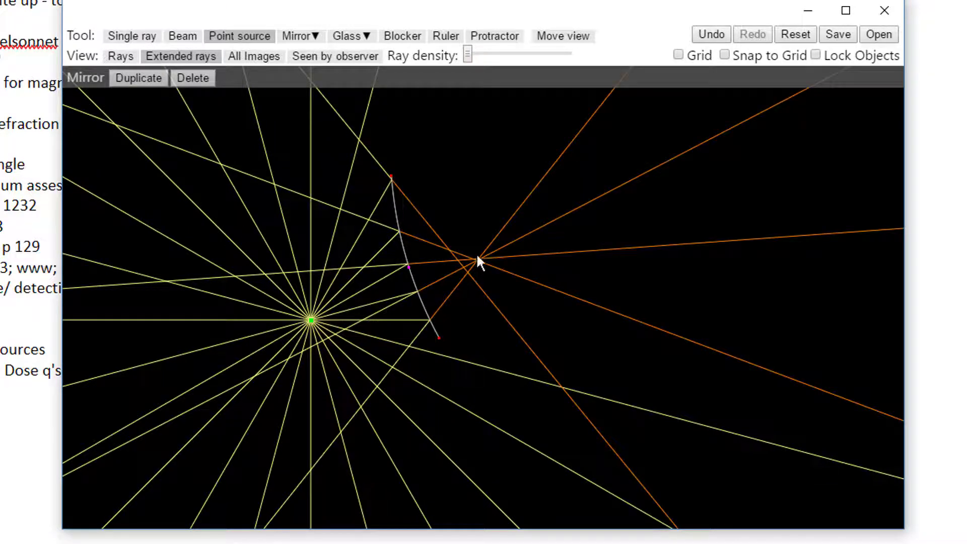
drag(310, 319, 266, 293)
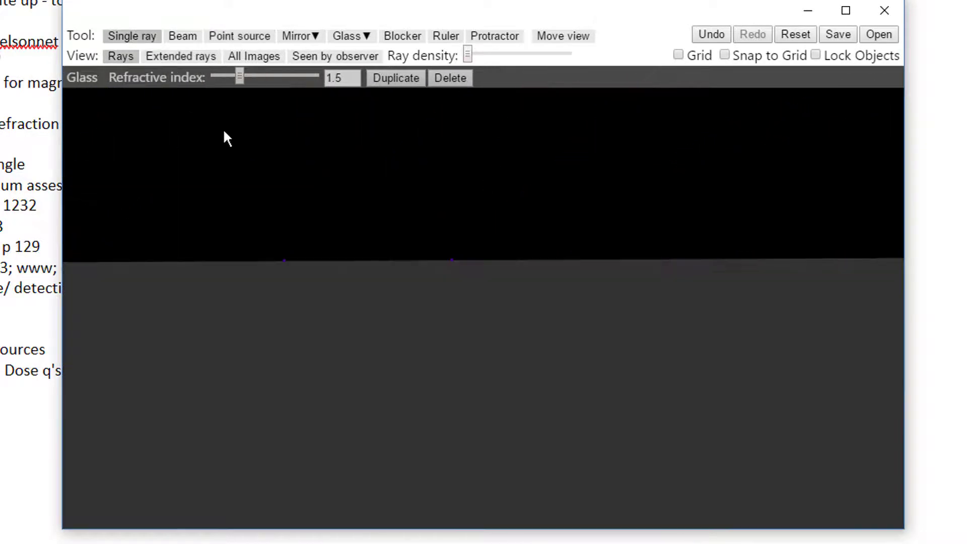
- Draw two single rays refracting at the glass boundary, then reset the canvas
drag(245, 137, 313, 181)
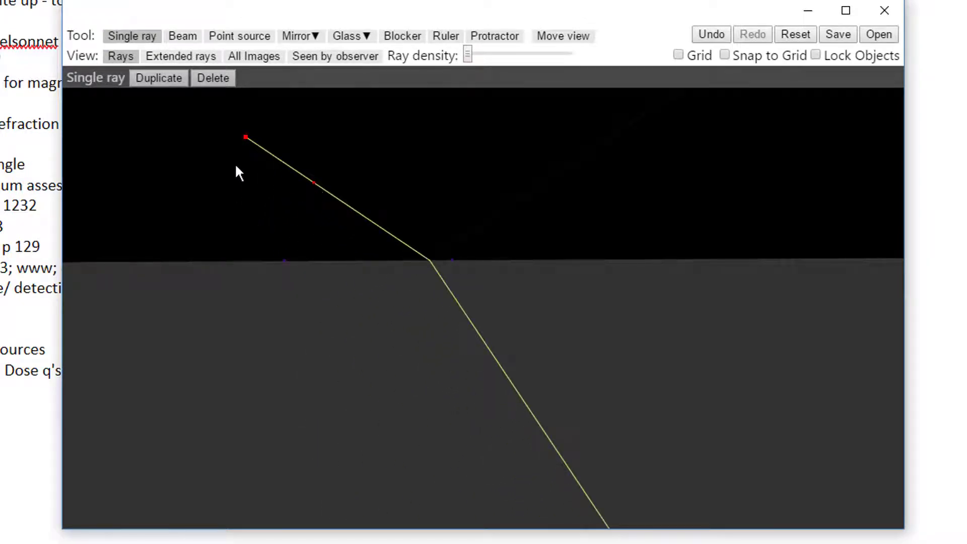
drag(245, 137, 344, 147)
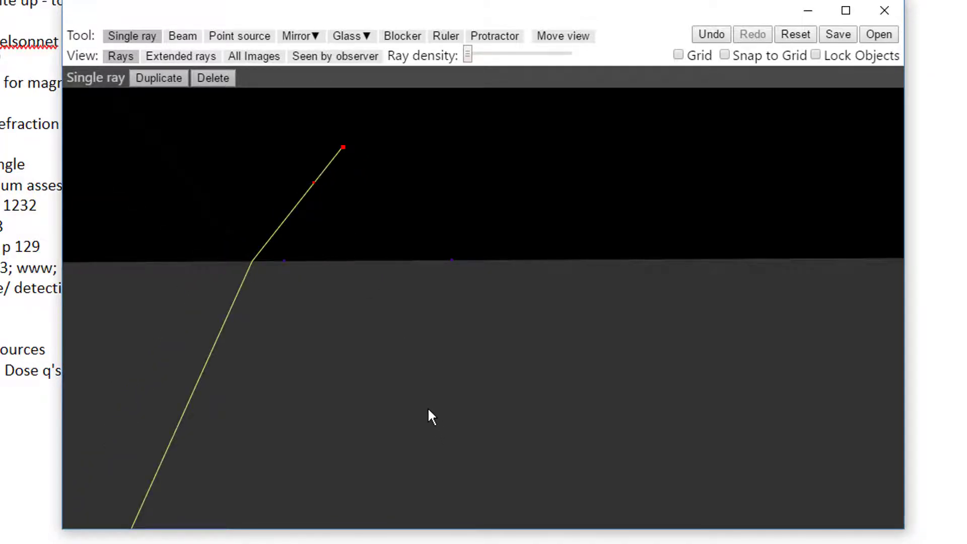
mouse_move(428, 409)
mouse_down()
mouse_move(425, 358)
mouse_move(467, 364)
mouse_move(393, 350)
mouse_move(378, 356)
mouse_move(384, 367)
mouse_move(461, 353)
mouse_move(486, 360)
mouse_move(377, 361)
mouse_move(454, 350)
mouse_move(478, 365)
mouse_move(448, 362)
mouse_move(474, 364)
mouse_up()
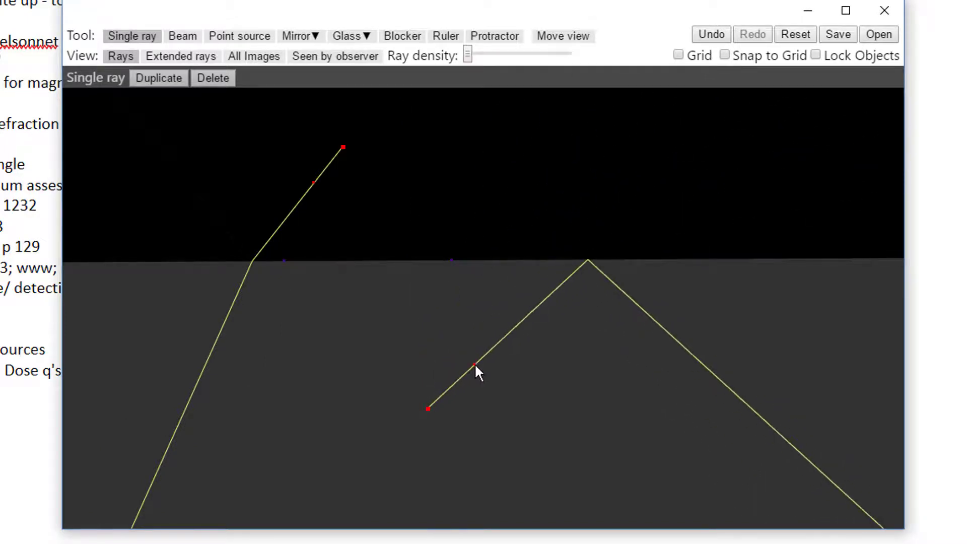
click(789, 36)
mouse_move(346, 37)
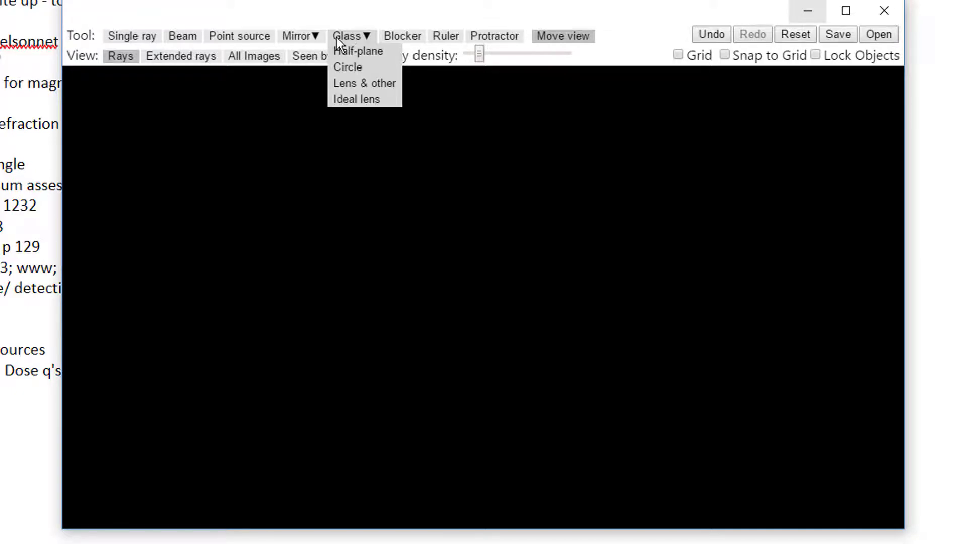
- Outline a freeform biconvex glass lens in the middle of the canvas
click(352, 83)
click(388, 197)
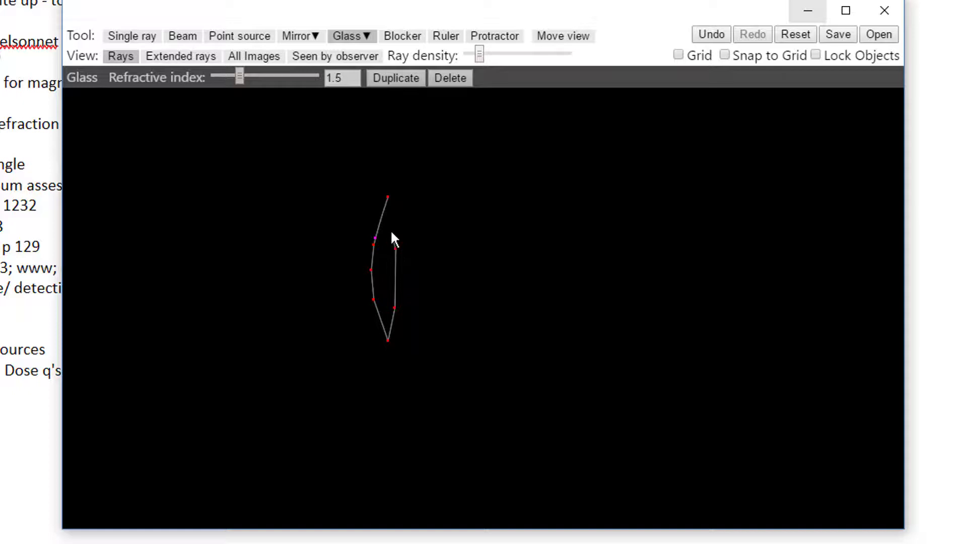
click(386, 197)
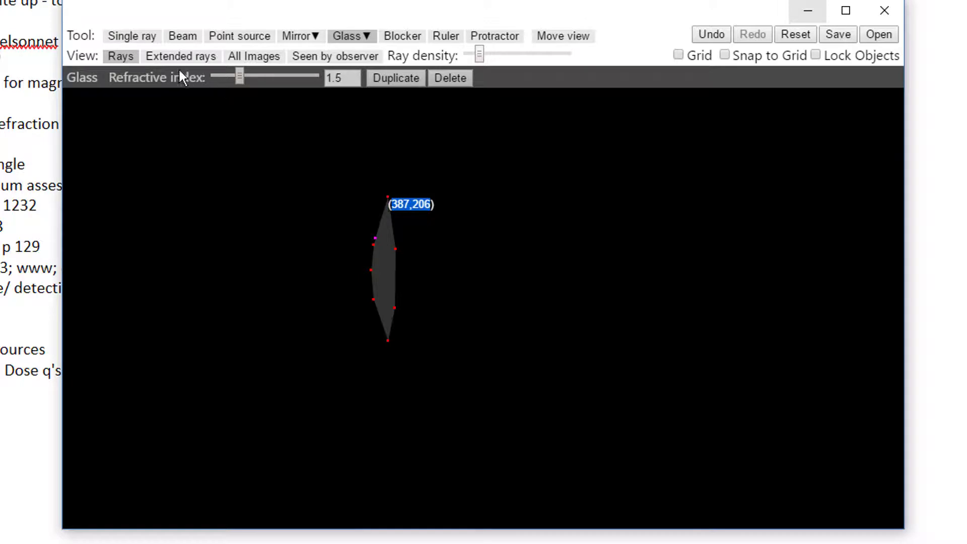
- Draw a wide beam left of the lens so its parallel rays refract through it
click(185, 40)
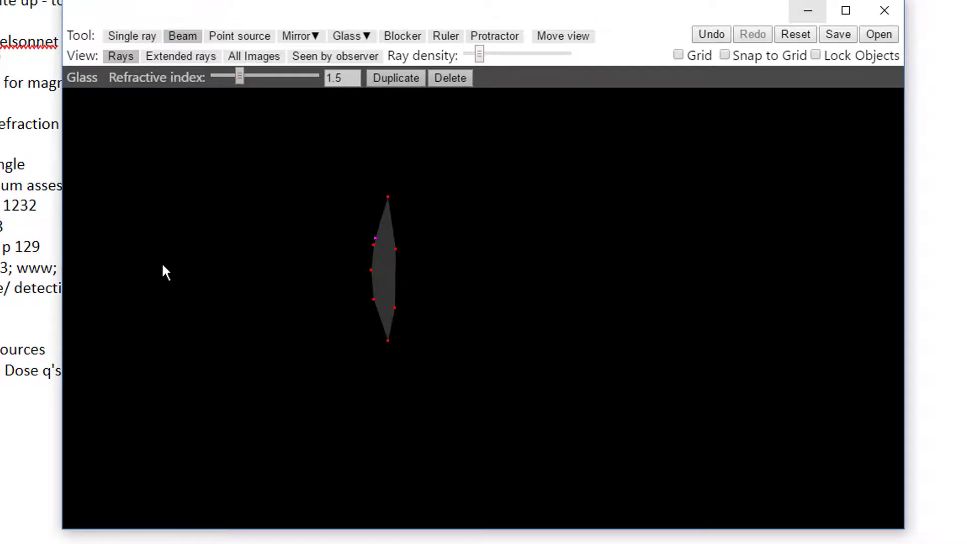
drag(161, 259, 163, 301)
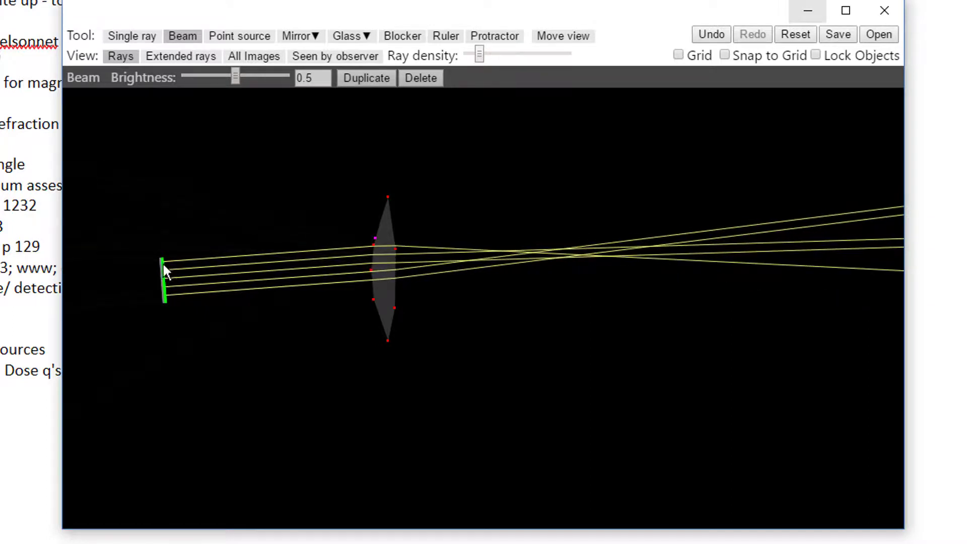
mouse_move(161, 265)
mouse_down()
mouse_move(170, 235)
mouse_move(160, 273)
mouse_move(165, 248)
mouse_up()
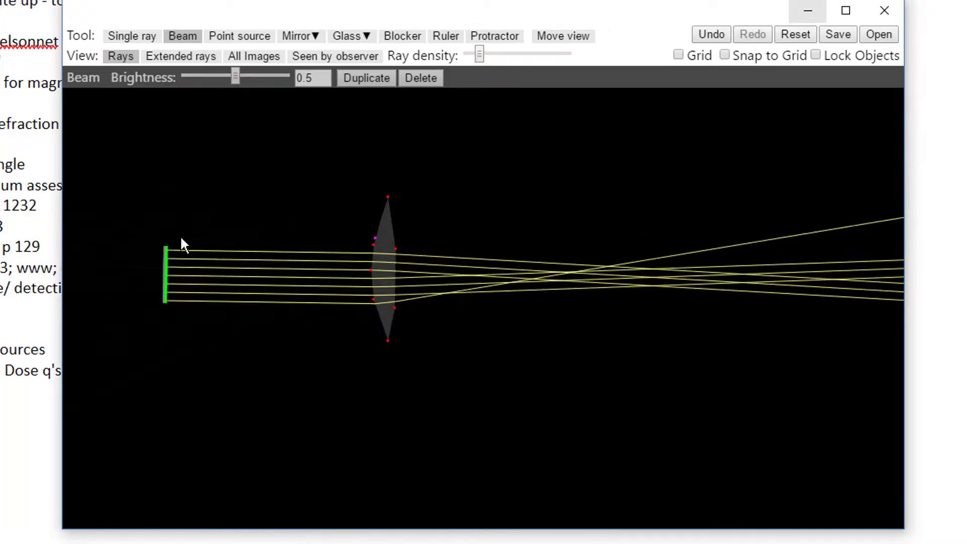
click(347, 32)
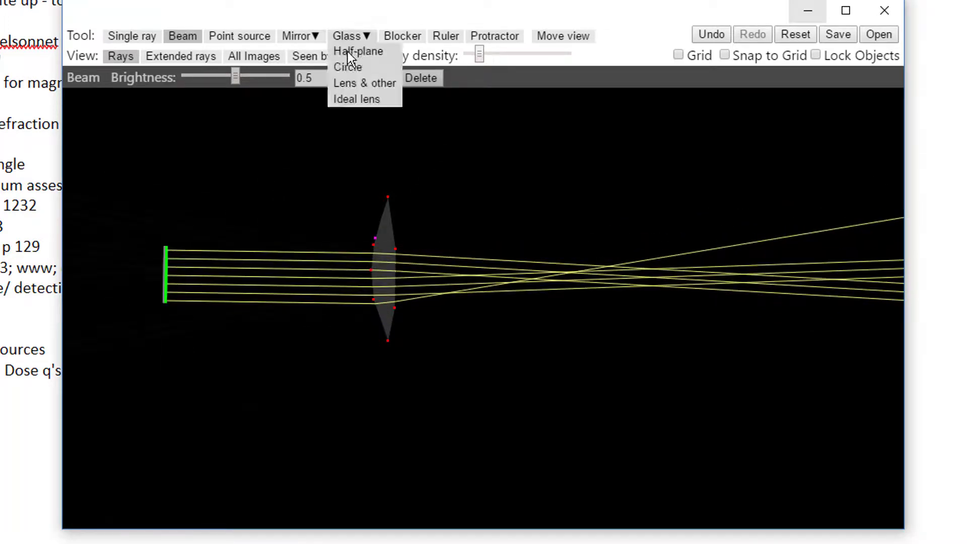
click(346, 83)
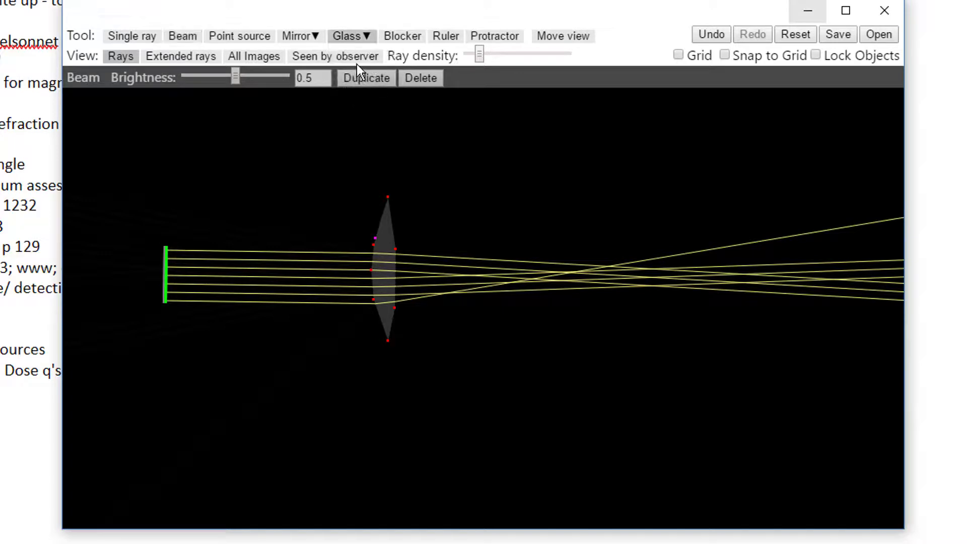
click(354, 36)
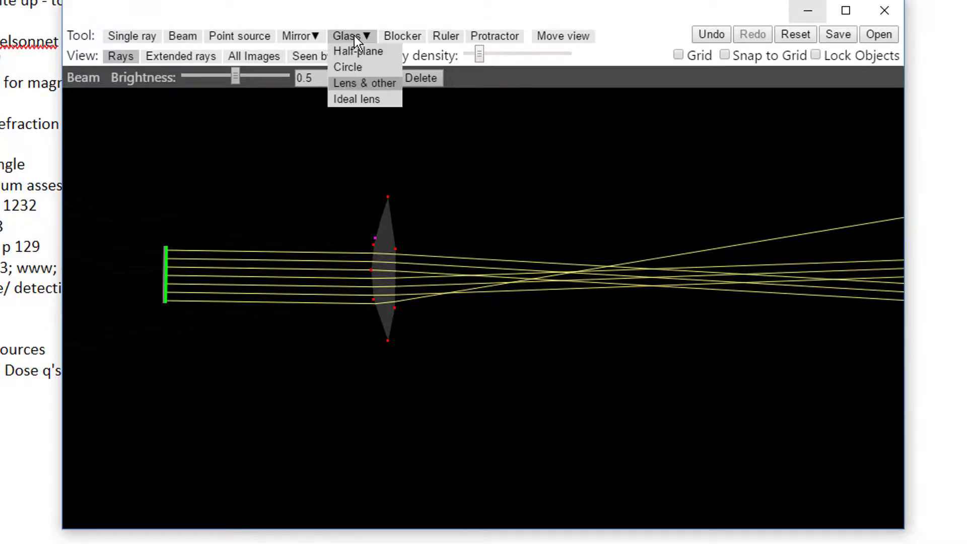
- Place a vertical ideal lens across the beam and delete the glass lens
click(355, 100)
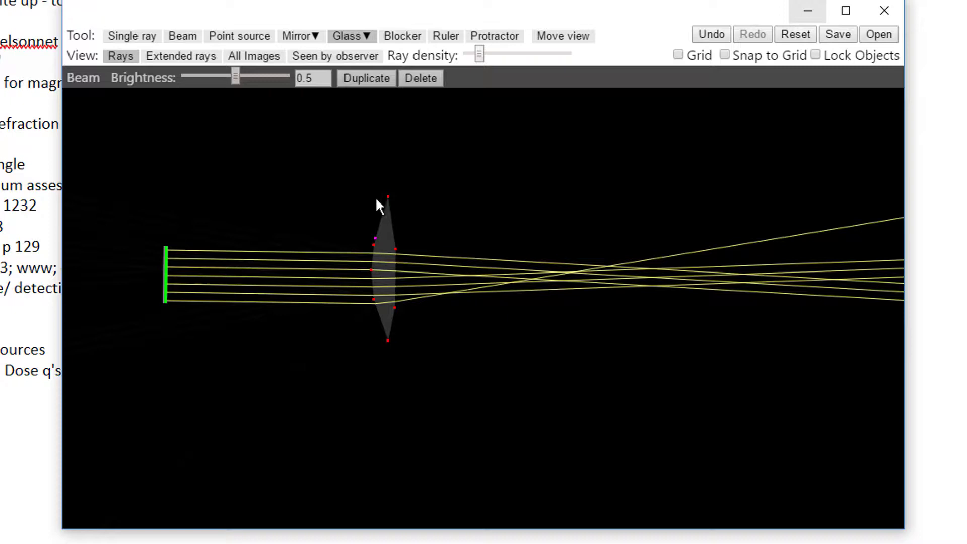
click(253, 201)
drag(253, 244, 250, 362)
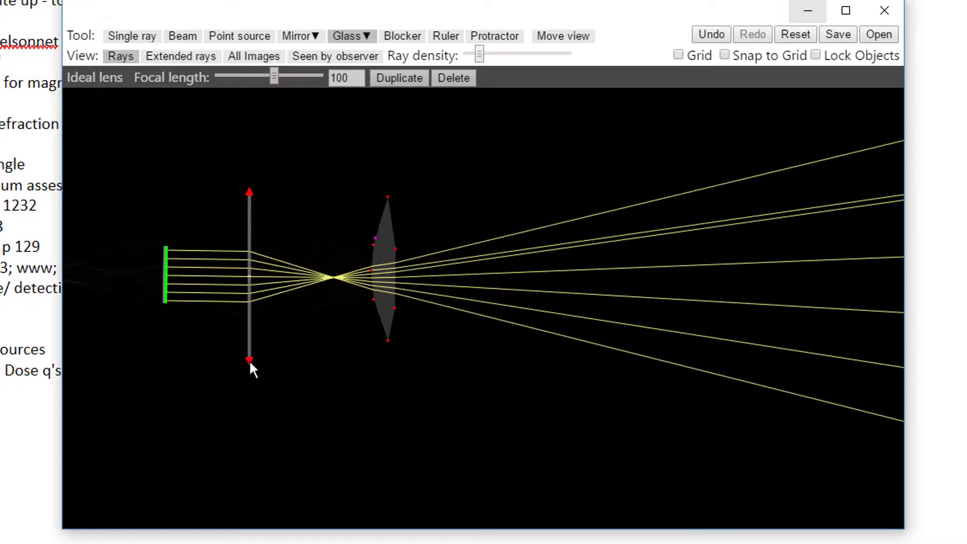
click(379, 239)
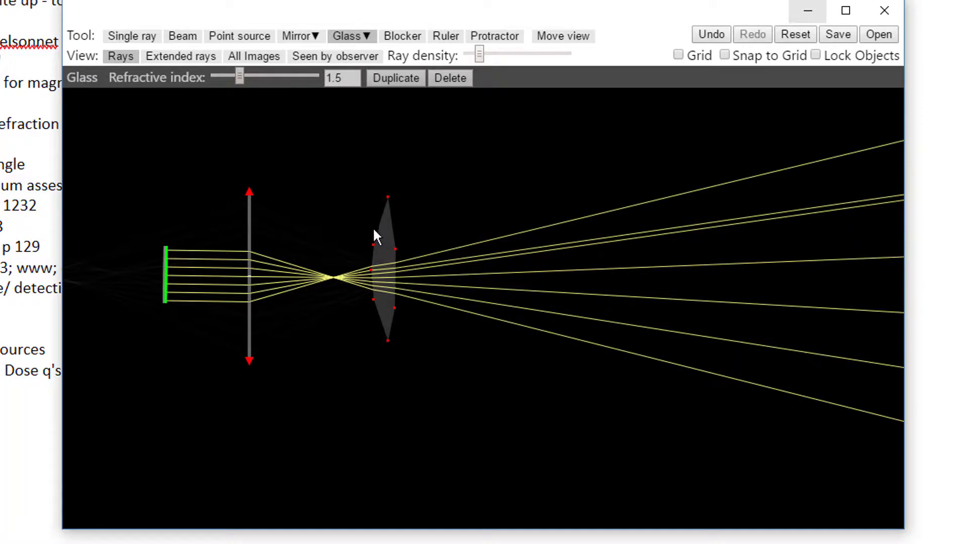
key(Delete)
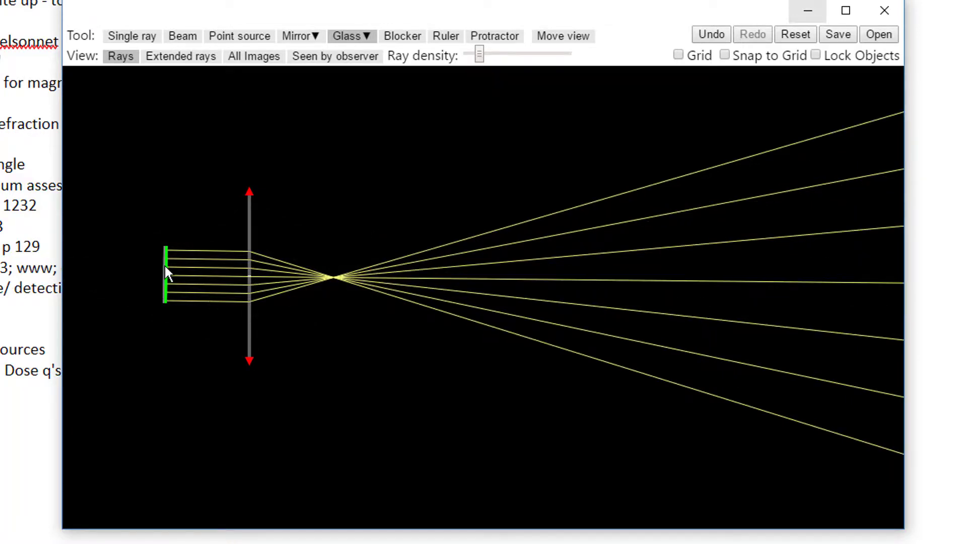
- Move the beam further left, adjust the ideal lens's lower end and set focal length 115
mouse_move(165, 266)
mouse_down()
mouse_move(69, 279)
mouse_move(68, 268)
mouse_move(86, 257)
mouse_move(94, 282)
mouse_move(105, 213)
mouse_move(99, 297)
mouse_move(105, 232)
mouse_move(97, 268)
mouse_move(123, 256)
mouse_up()
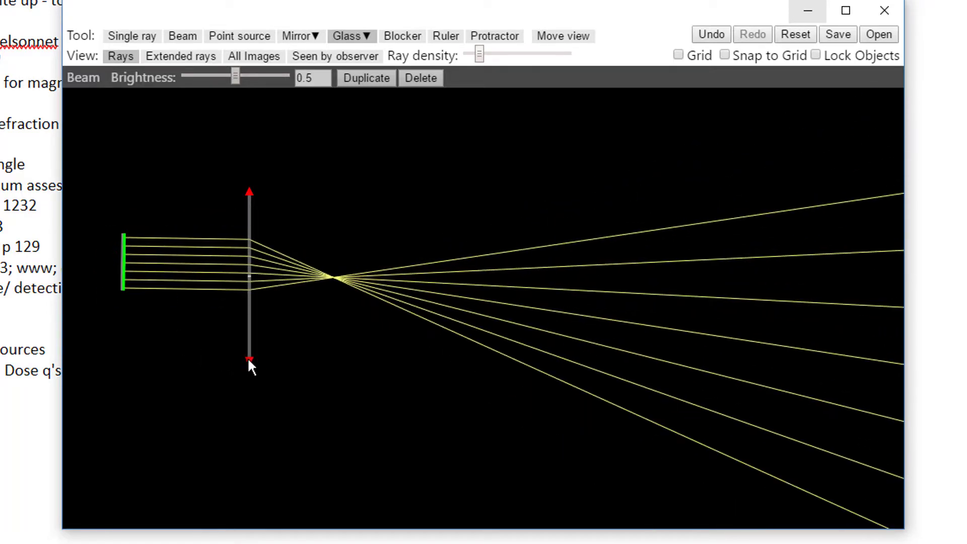
mouse_move(248, 360)
mouse_down()
mouse_move(249, 345)
mouse_move(250, 365)
mouse_up()
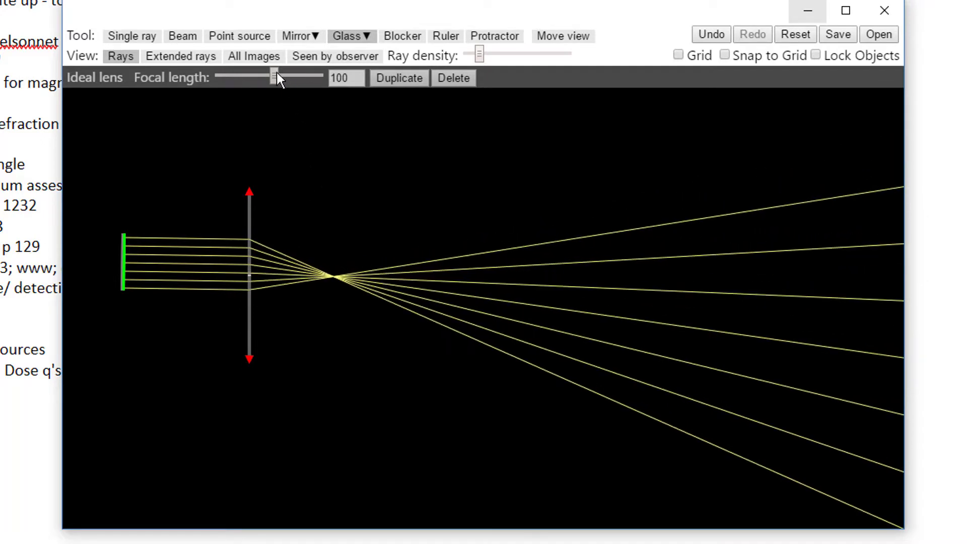
mouse_move(277, 73)
mouse_down()
mouse_move(286, 74)
mouse_move(260, 74)
mouse_move(280, 78)
mouse_move(267, 84)
mouse_move(276, 89)
mouse_up()
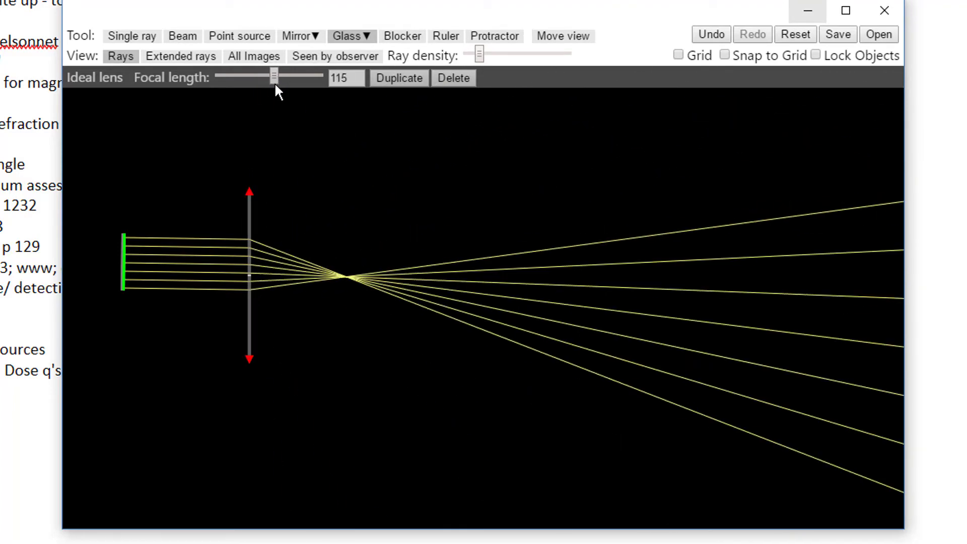